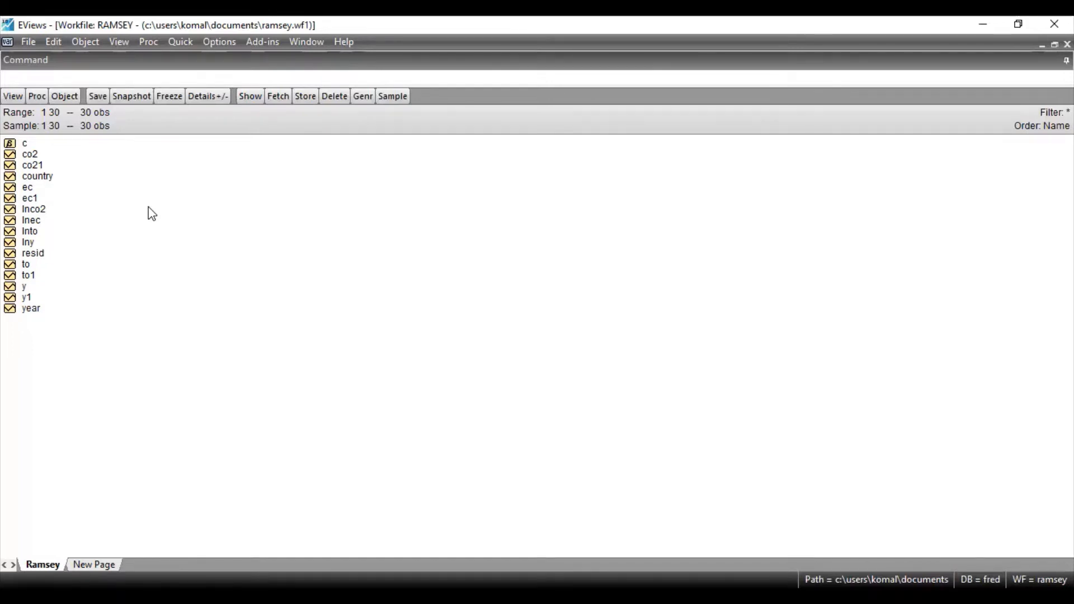
Step: Estimate a standard VAR with lnco2, lnto and lny as endogenous variables, lag intervals 1 2 and c as exogenous variable
left_click(43, 210)
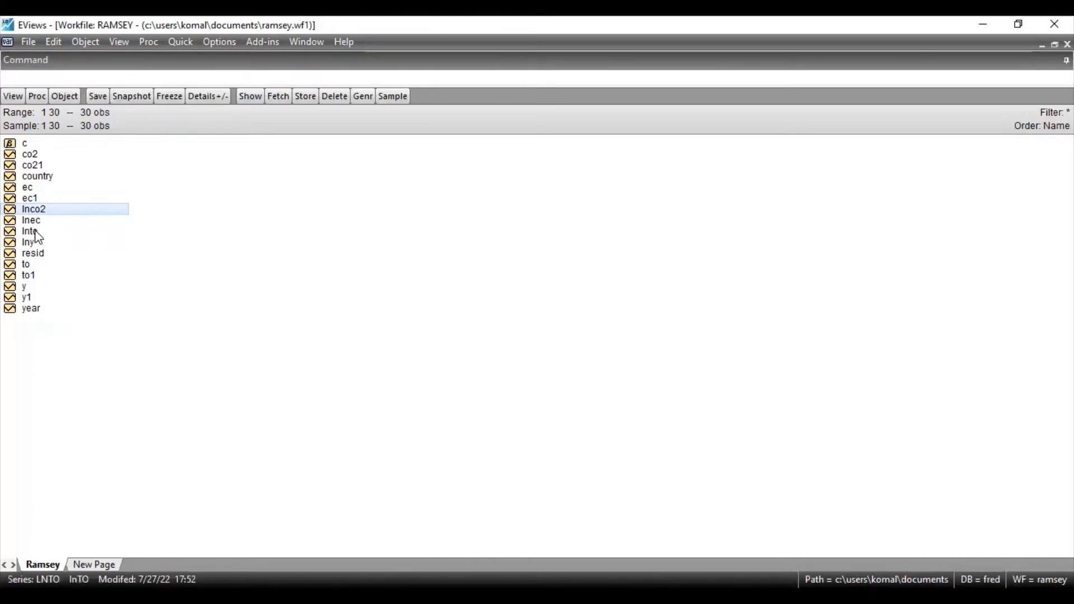
left_click(36, 232, "ctrl")
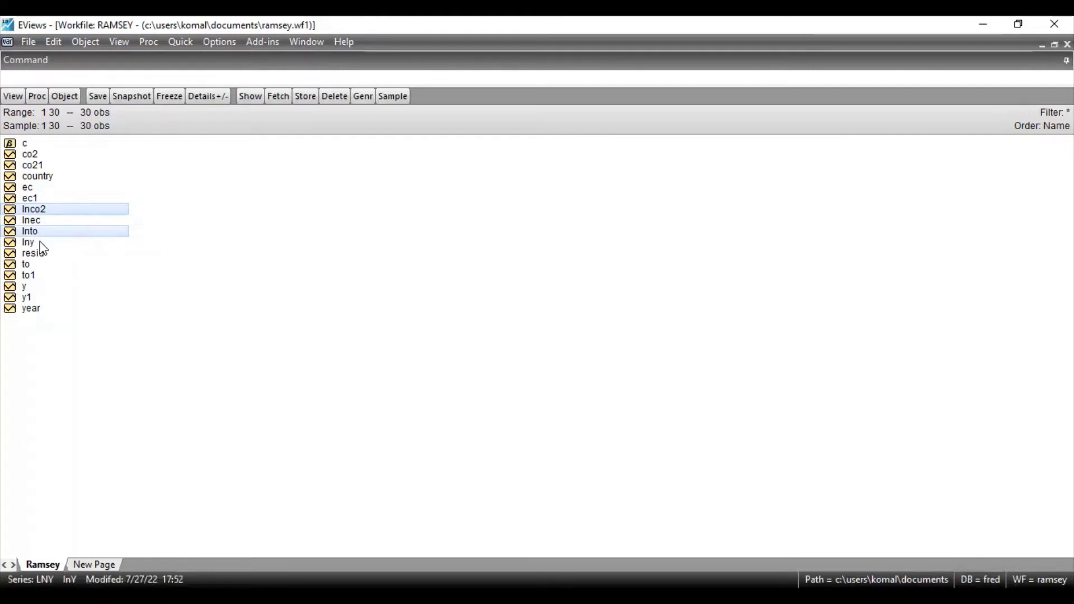
left_click(43, 248, "ctrl")
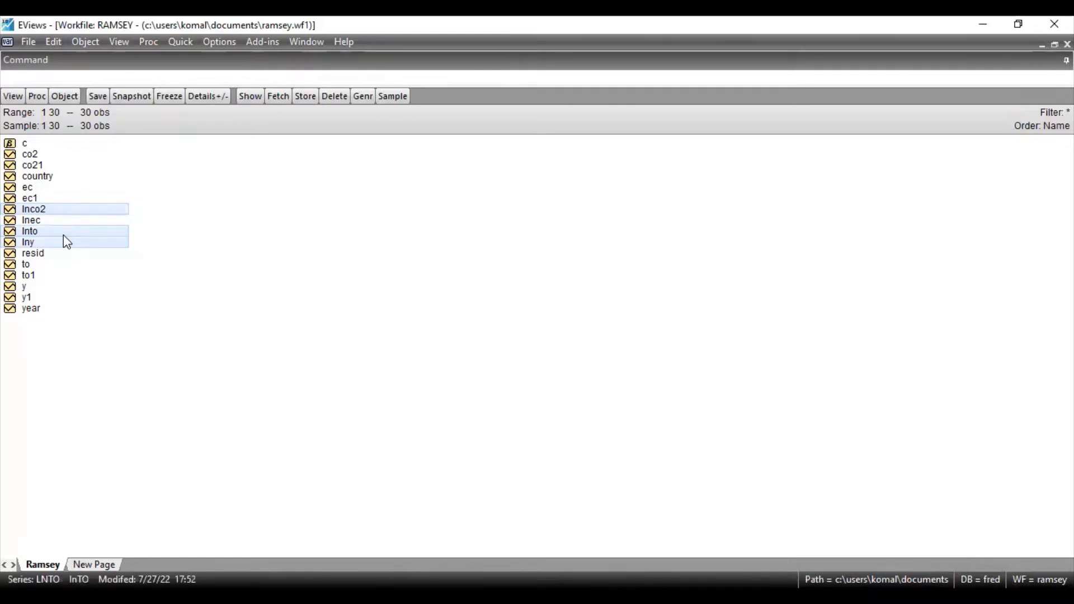
right_click(62, 236)
mouse_move(143, 248)
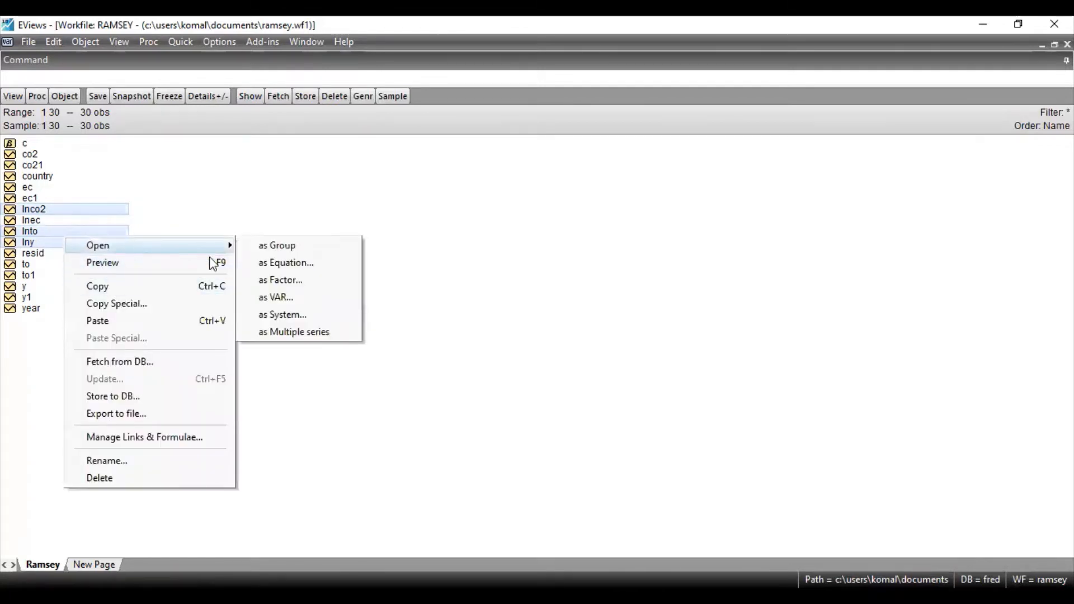
left_click(275, 299)
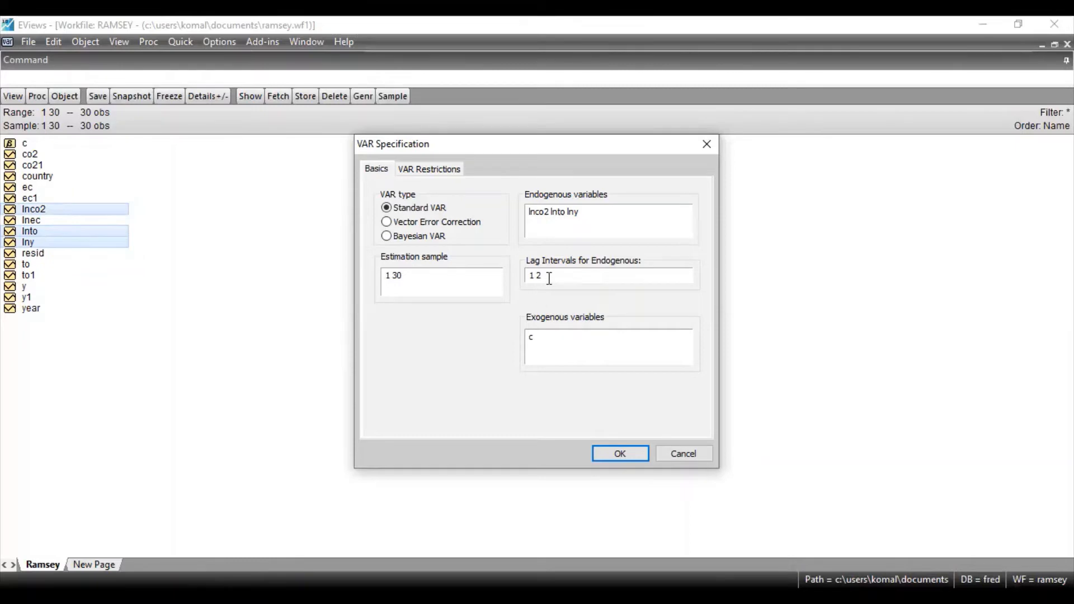
left_click(619, 456)
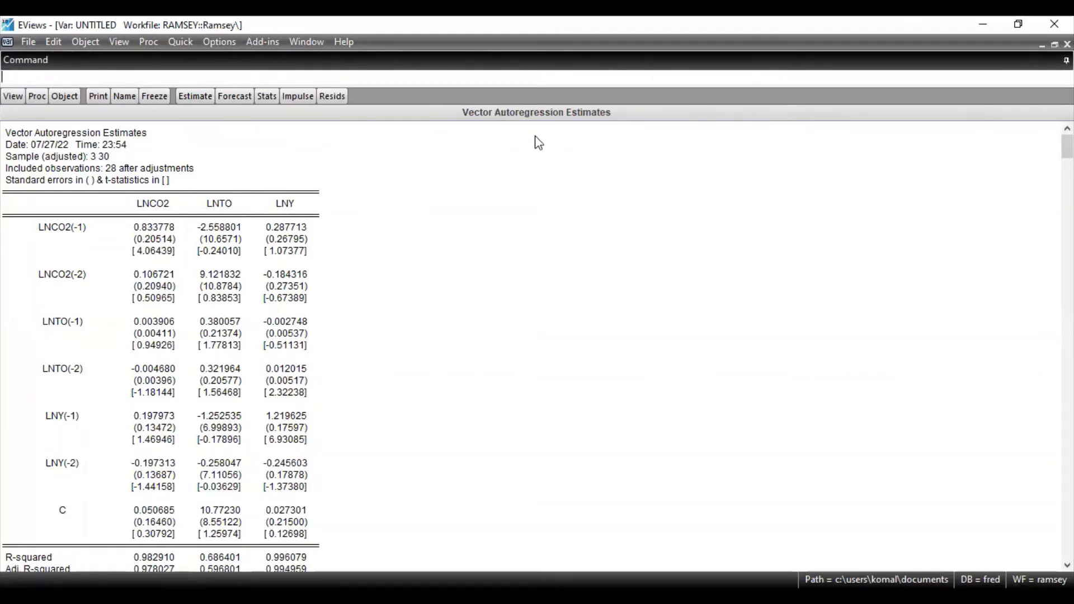
Step: Start an impulse response analysis of the estimated VAR and reduce the impulse variables to lnco2 only
left_click(19, 96)
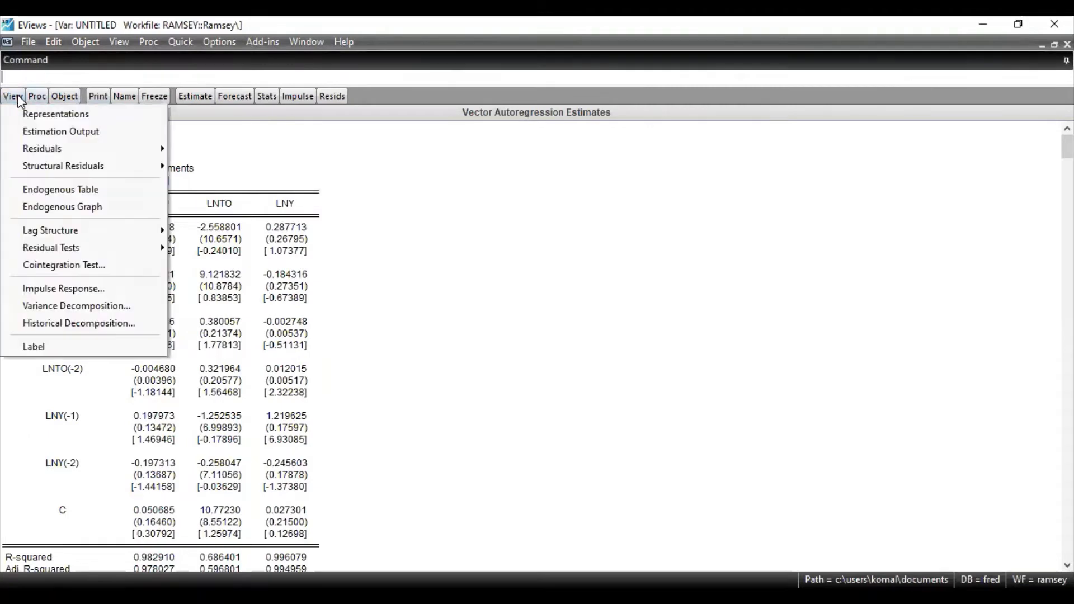
left_click(80, 288)
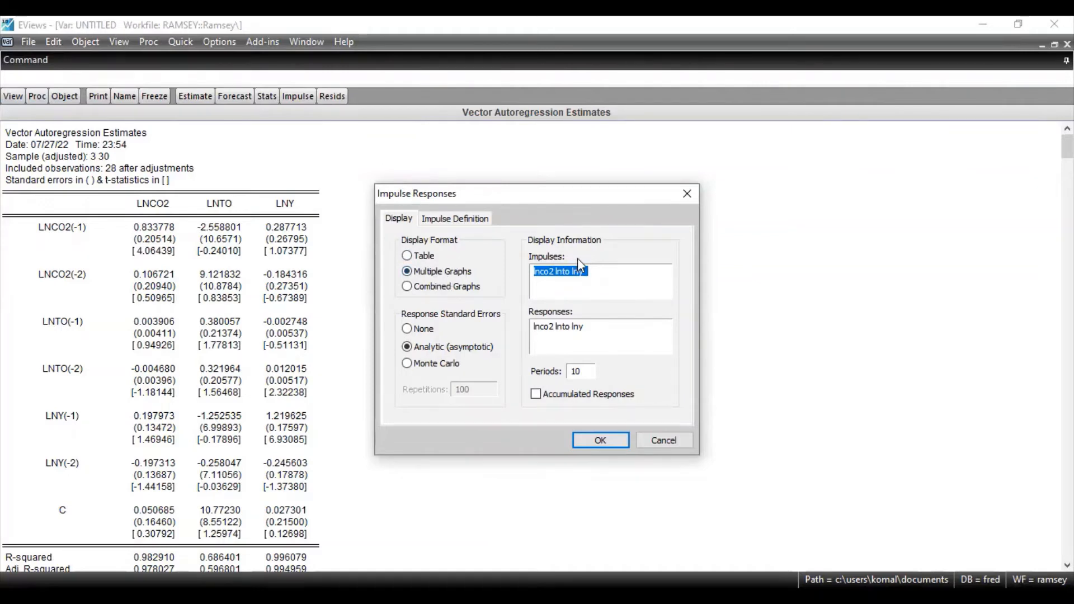
left_click_drag(586, 270, 595, 266)
left_click(595, 265)
key("BackSpace")
key("BackSpace")
key("BackSpace")
key("BackSpace")
key("BackSpace")
key("BackSpace")
key("BackSpace")
key("BackSpace")
key("BackSpace")
Step: Remove lnco2 from the response variables, keeping only lnto and lny
left_click(555, 329)
key("BackSpace")
key("BackSpace")
key("BackSpace")
key("BackSpace")
key("BackSpace")
key("BackSpace")
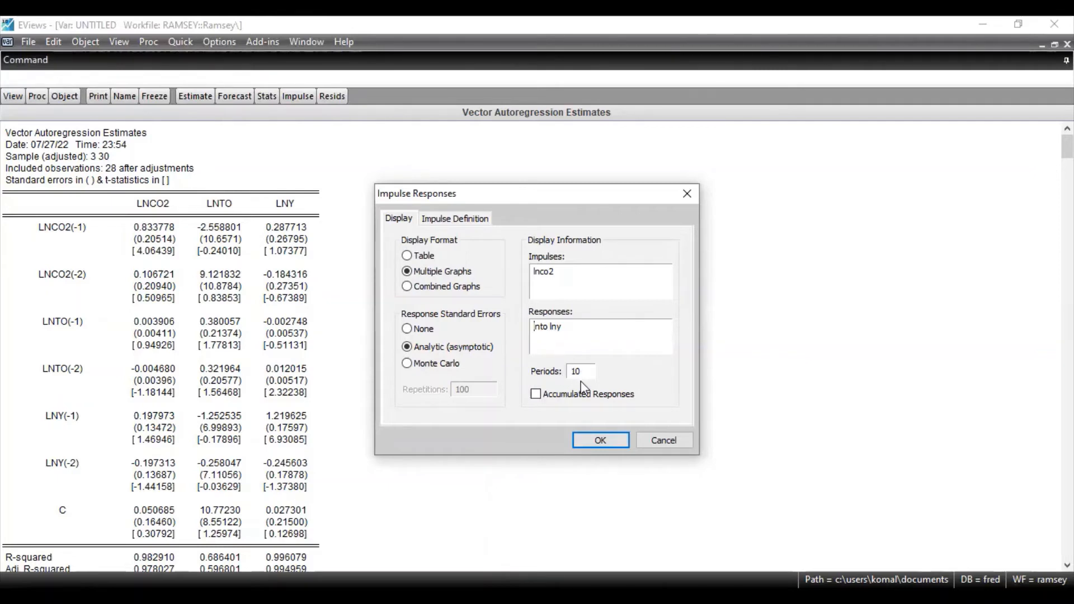
Step: Review the Cholesky dof adjusted decomposition and its ordering, and generate the impulse responses as multiple graphs over 10 periods with analytic standard errors
left_click(459, 219)
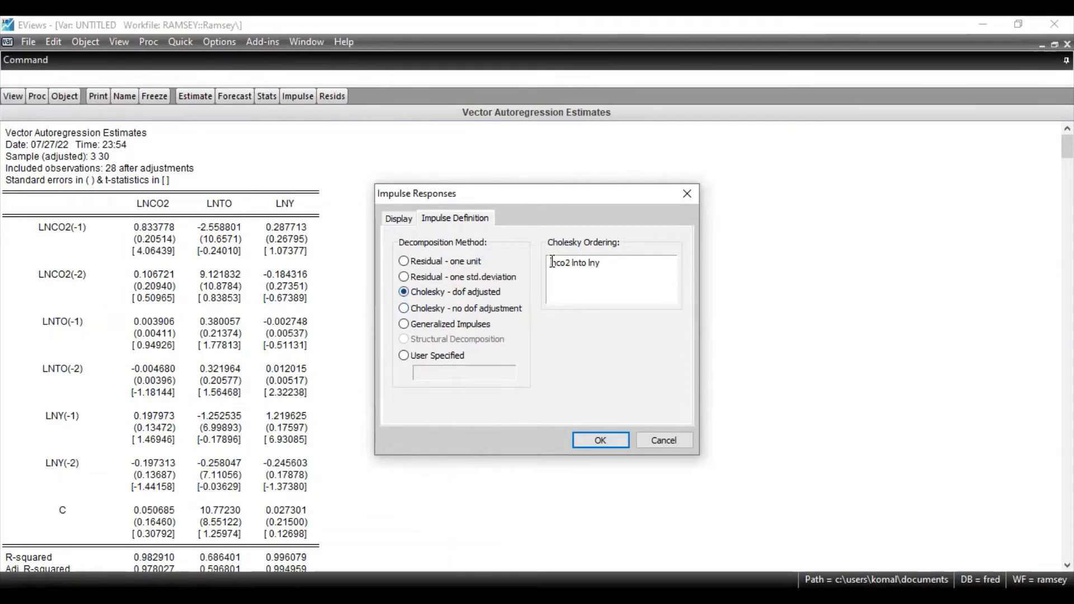
left_click_drag(553, 262, 572, 265)
left_click_drag(570, 267, 606, 266)
left_click(406, 220)
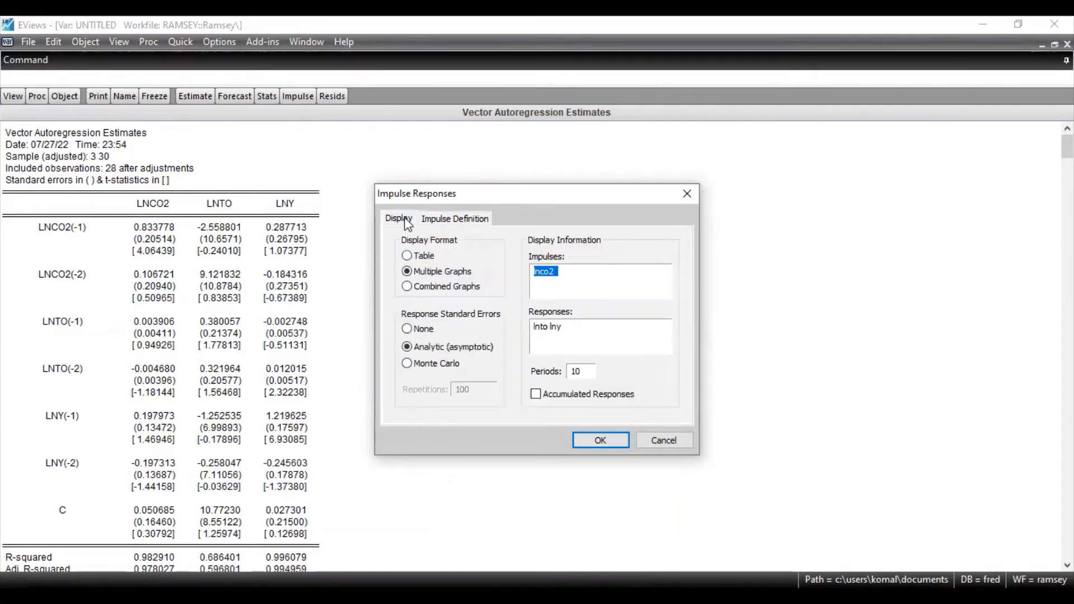
left_click(602, 441)
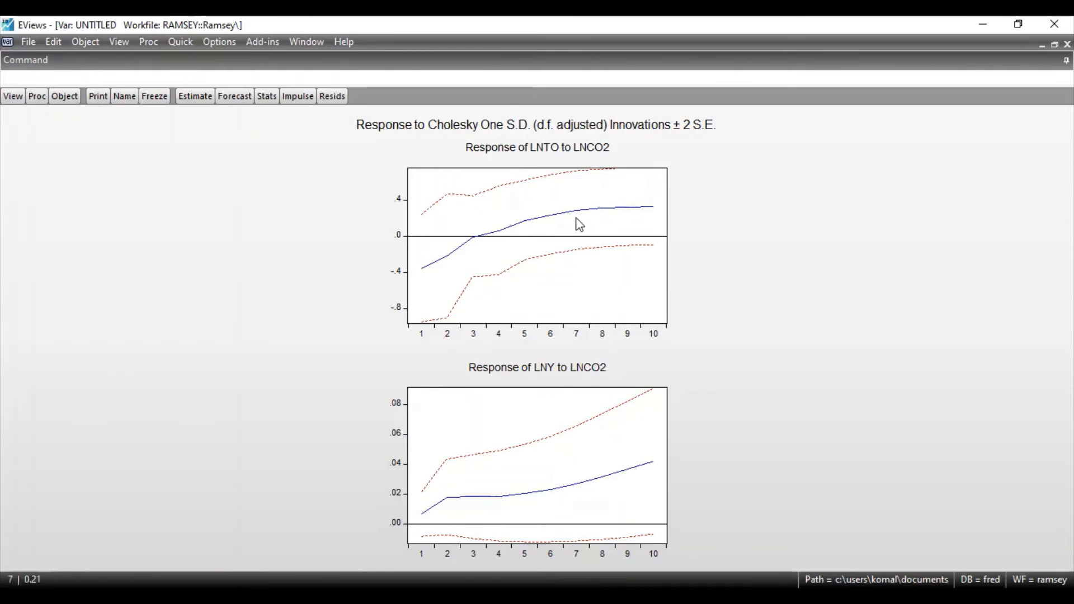
Step: Examine the response curves and confidence bands of LNTO and LNY to an LNCO2 shock across the periods
mouse_move(580, 225)
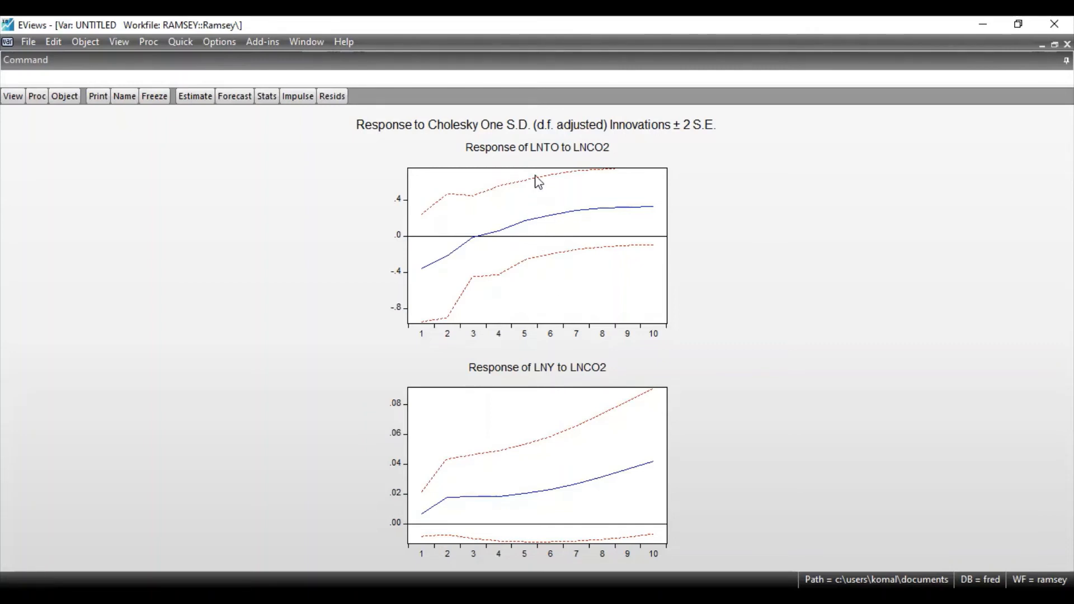
mouse_move(539, 182)
mouse_move(422, 270)
mouse_move(499, 240)
mouse_move(454, 251)
mouse_move(438, 508)
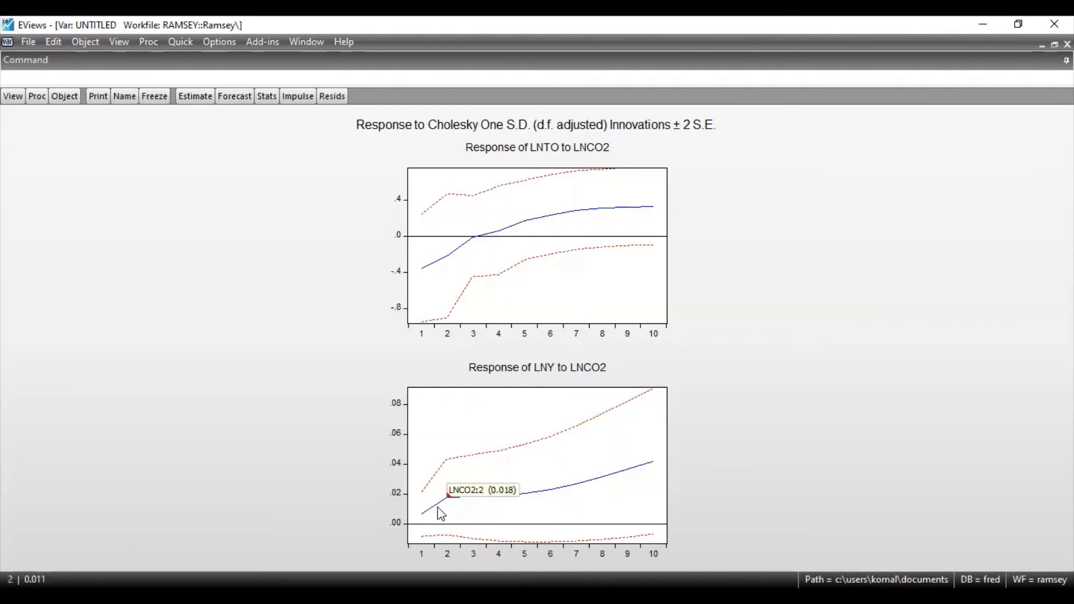